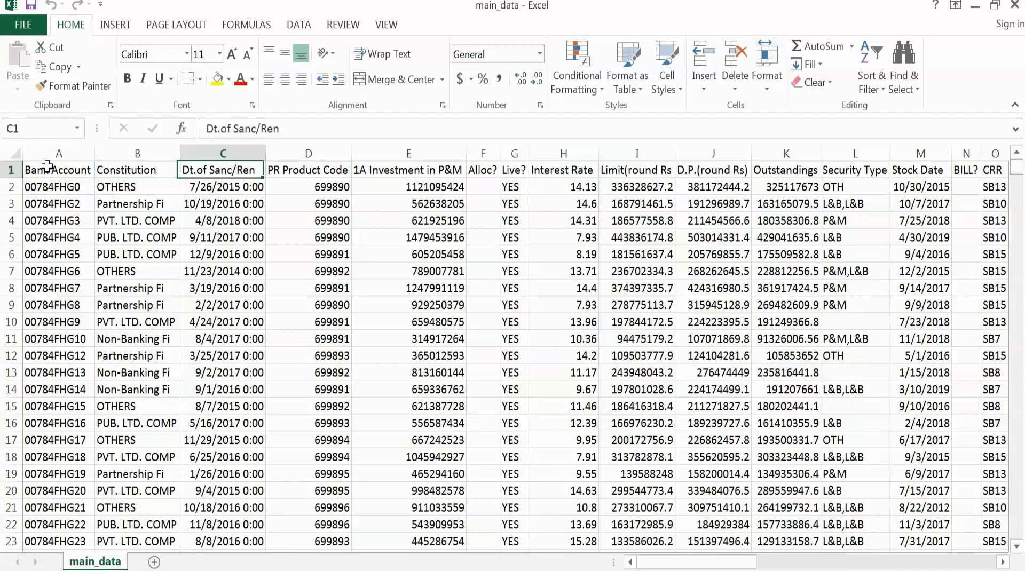
- Examine the column headers of the main_data sheet from PR Product Code across to the columns past Adj. Unsecured
{"action": "key", "text": "Right"}
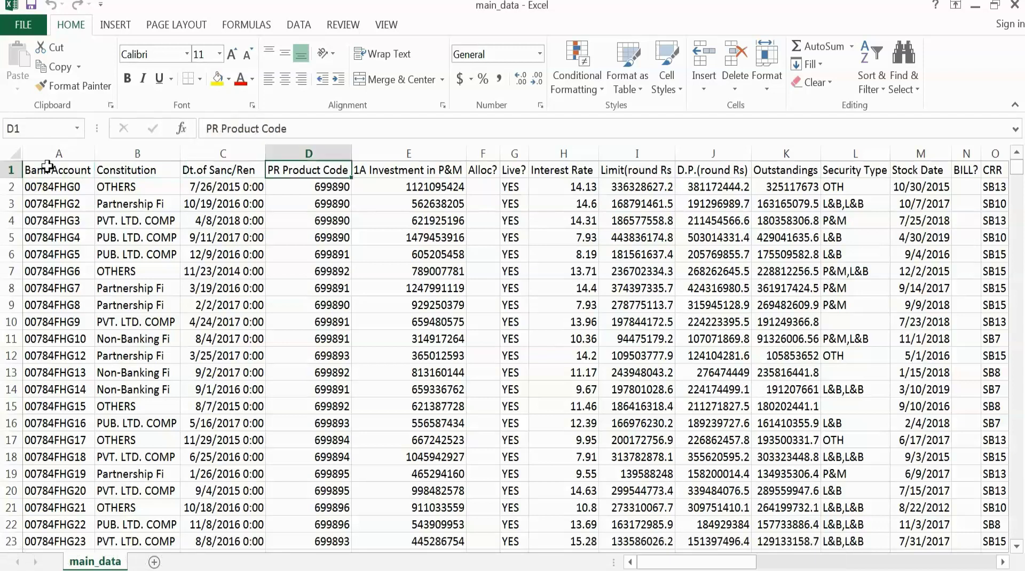
{"action": "key", "text": "Right"}
{"action": "key", "text": "Right"}
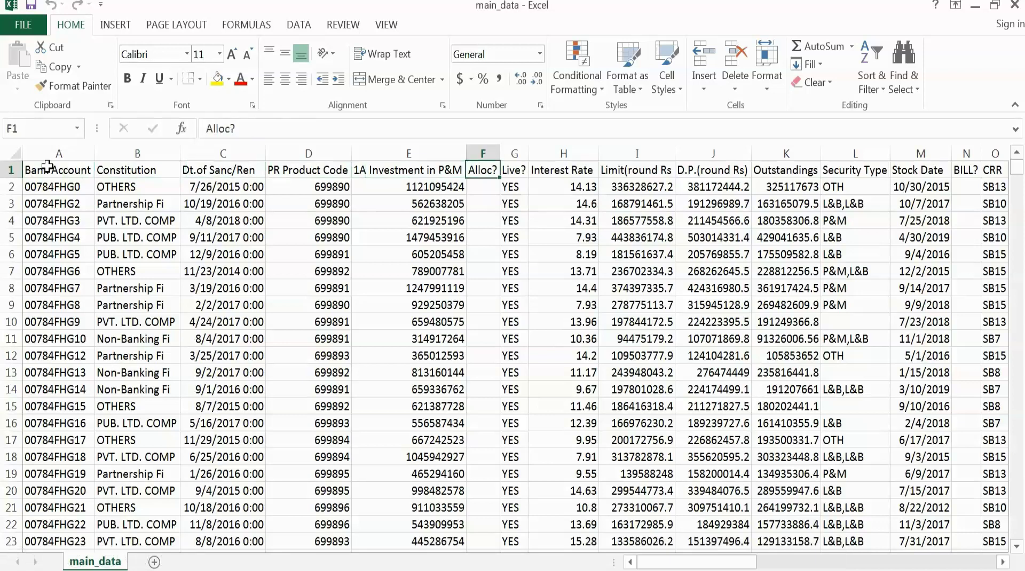
{"action": "key", "text": "Right"}
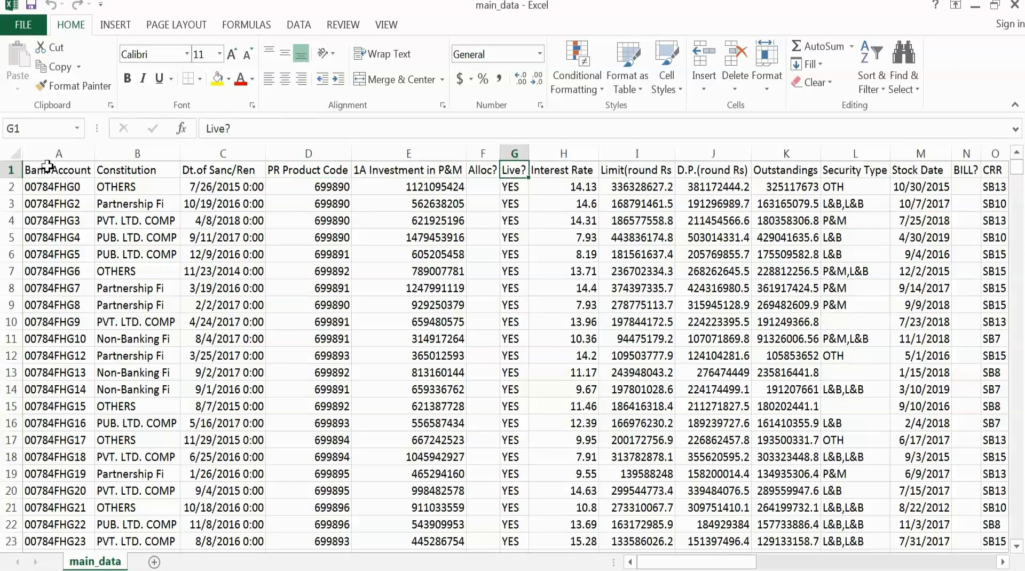
{"action": "key", "text": "Right"}
{"action": "key", "text": "Right"}
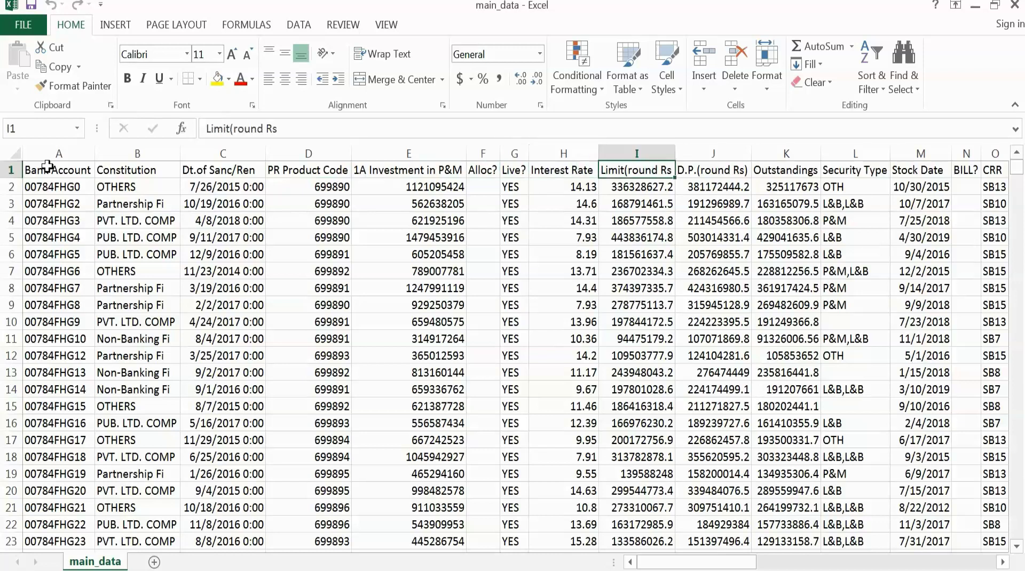
{"action": "key", "text": "Right"}
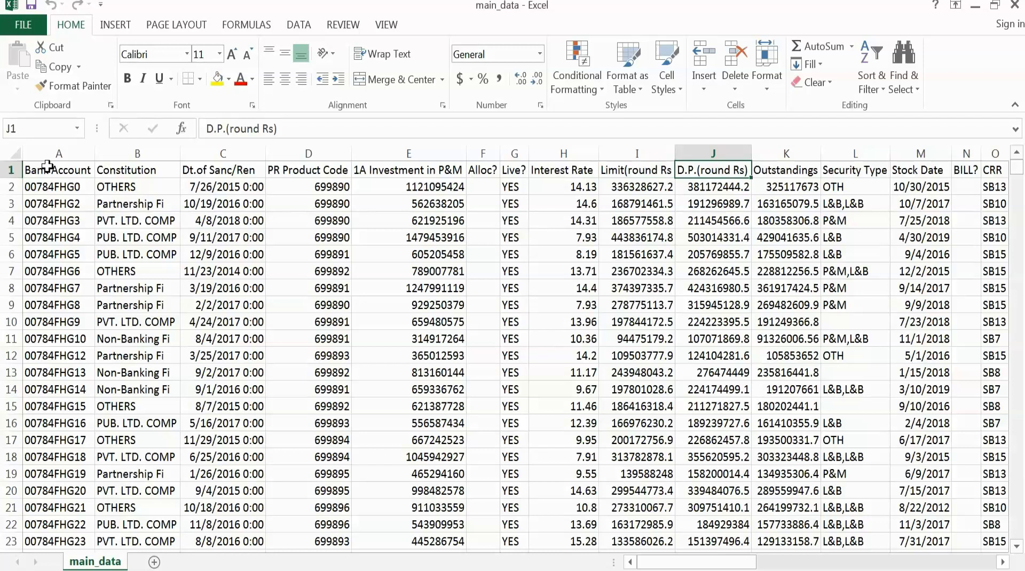
{"action": "key", "text": "Right"}
{"action": "key", "text": "Right"}
{"action": "key", "text": "Right"}
{"action": "key", "text": "Right"}
{"action": "key", "text": "Right"}
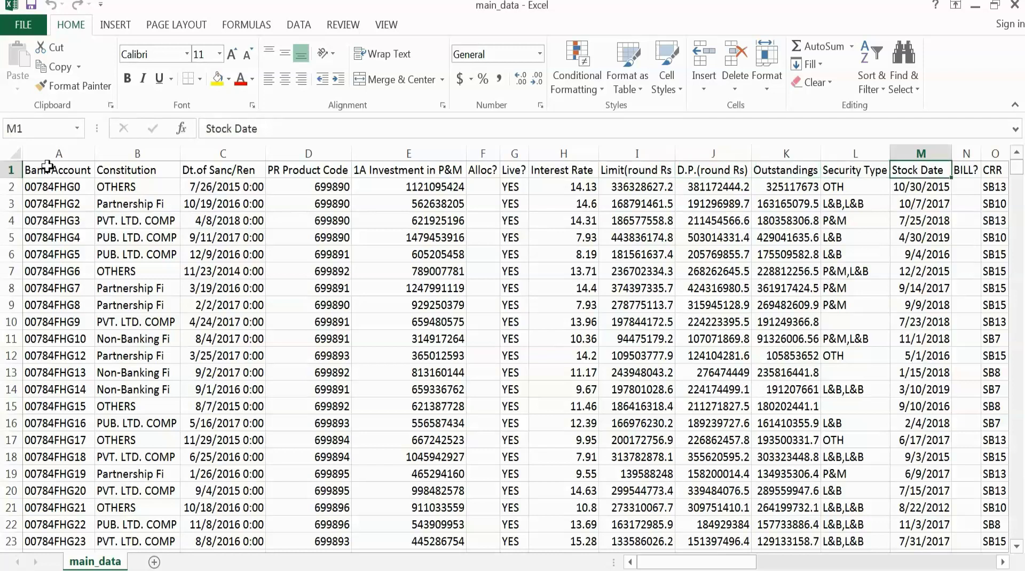
{"action": "key", "text": "Right"}
{"action": "key", "text": "Right"}
{"action": "key", "text": "Right"}
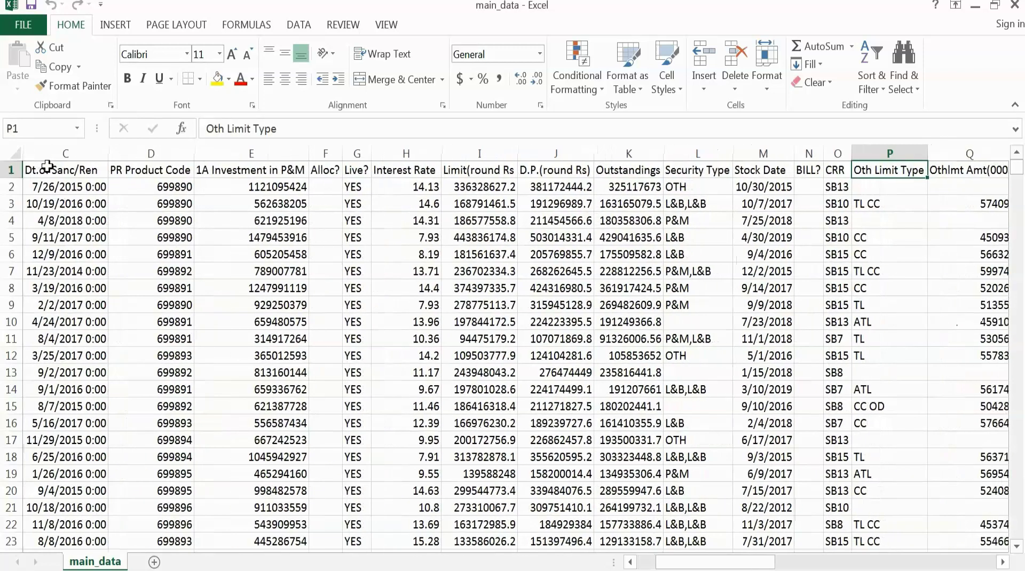
{"action": "key", "text": "Right"}
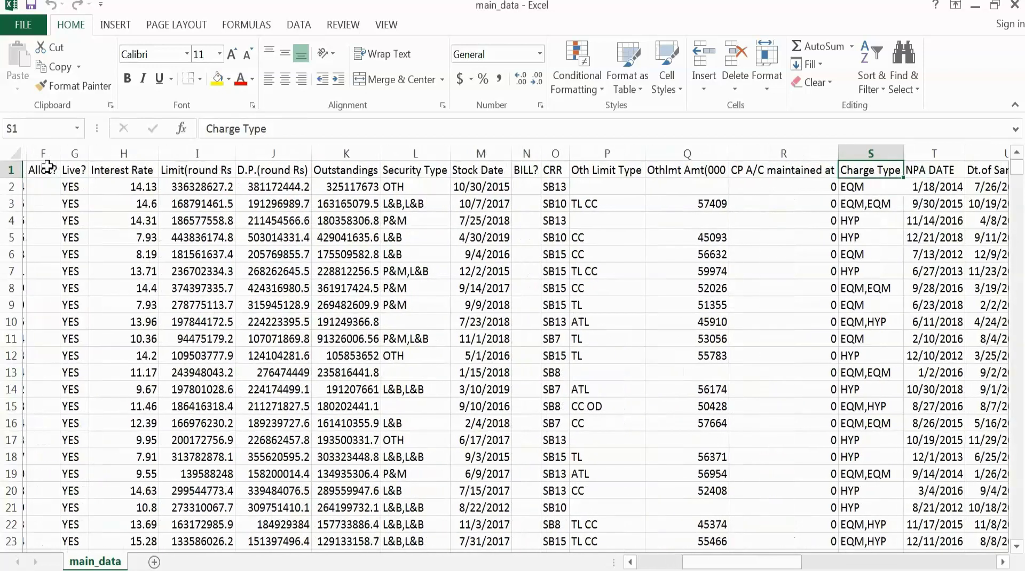
{"action": "key", "text": "Right"}
{"action": "key", "text": "Right"}
{"action": "key", "text": "Right"}
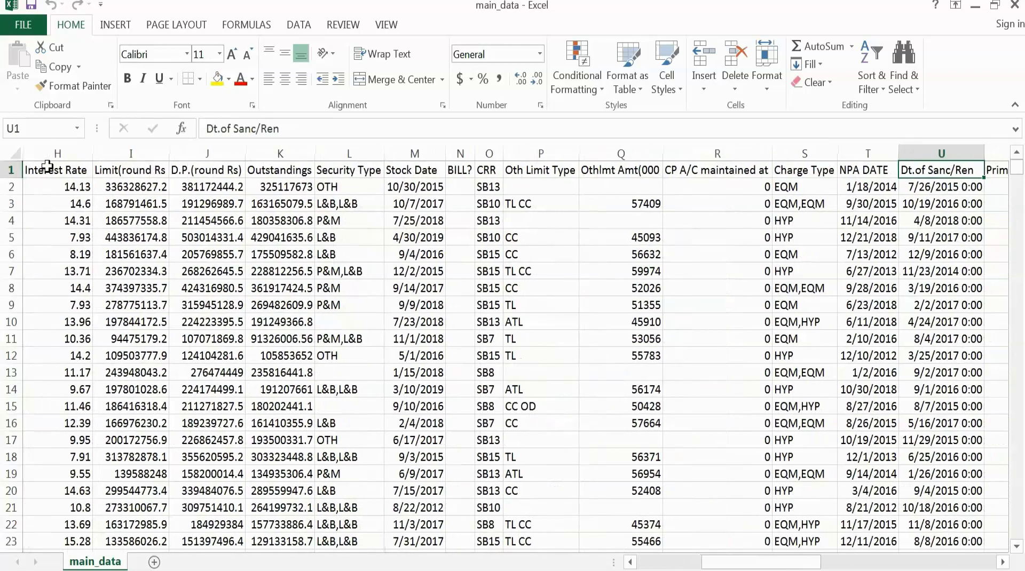
{"action": "key", "text": "Right"}
{"action": "key", "text": "Right"}
{"action": "key", "text": "Right"}
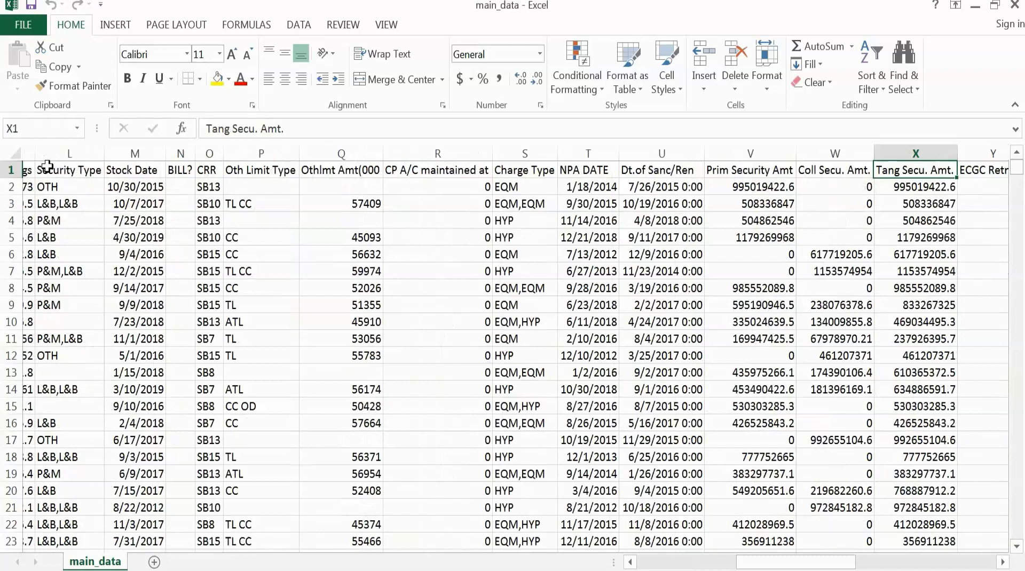
{"action": "key", "text": "Right"}
{"action": "key", "text": "Right"}
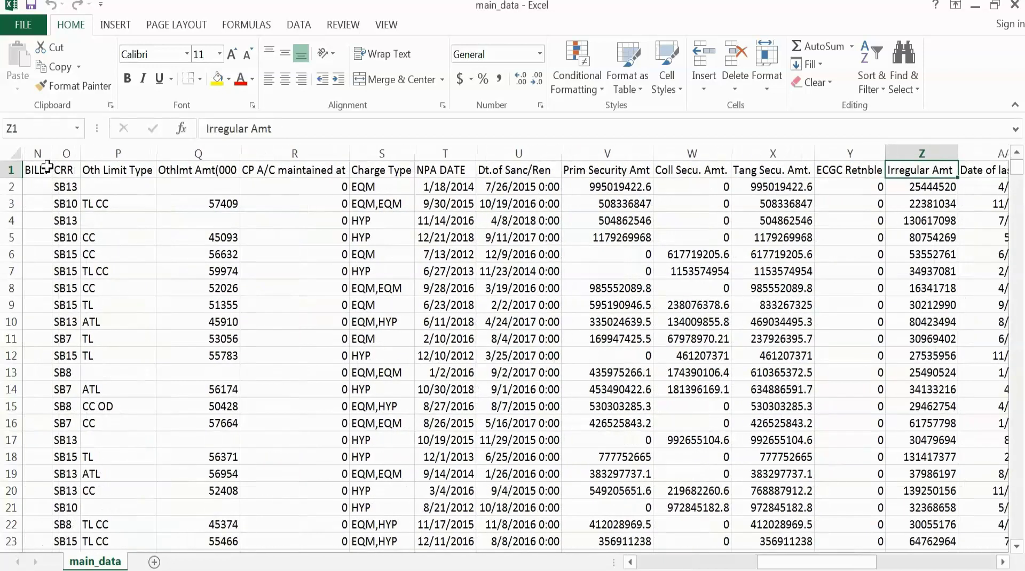
{"action": "key", "text": "Right"}
{"action": "key", "text": "Right"}
{"action": "key", "text": "Right"}
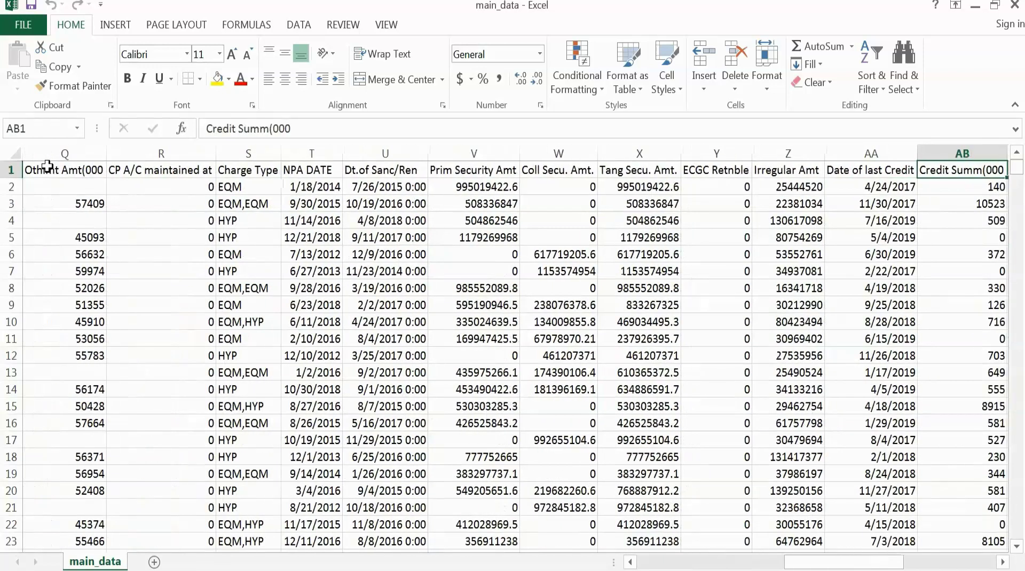
{"action": "key", "text": "Right"}
{"action": "key", "text": "Right"}
{"action": "key", "text": "Right"}
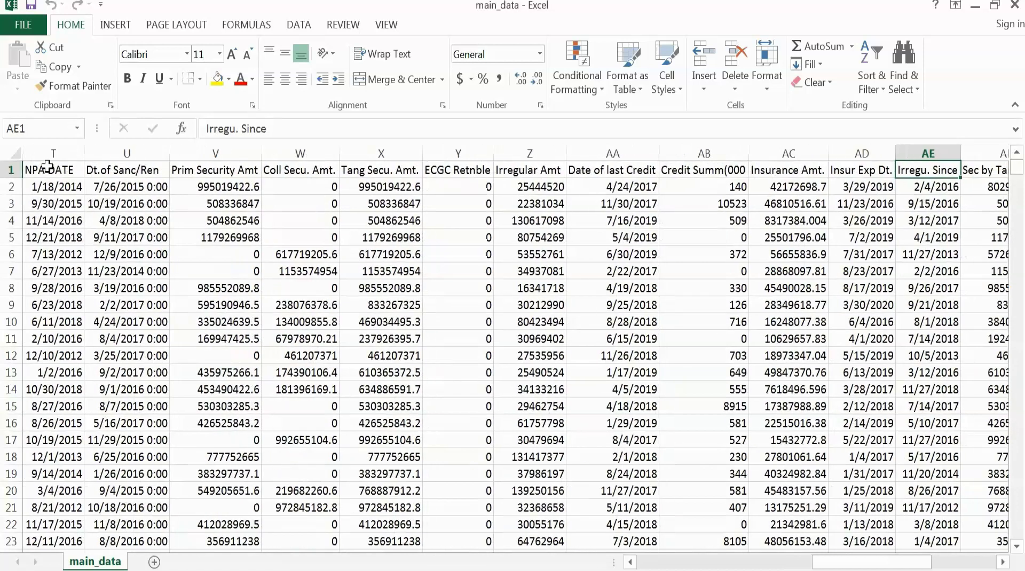
{"action": "key", "text": "Right"}
{"action": "key", "text": "Right"}
{"action": "key", "text": "Right"}
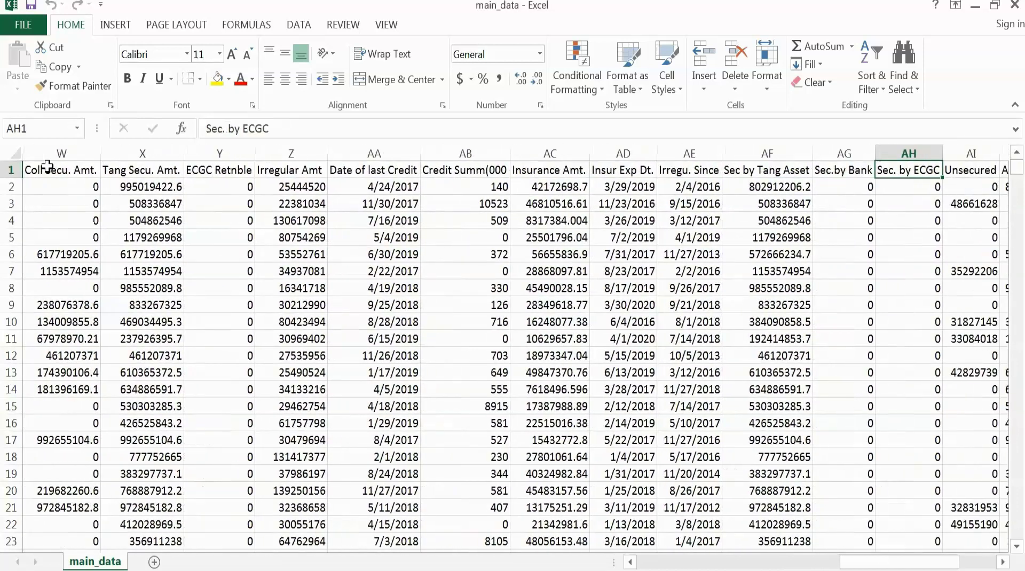
{"action": "key", "text": "Right"}
{"action": "key", "text": "Right"}
{"action": "key", "text": "Right"}
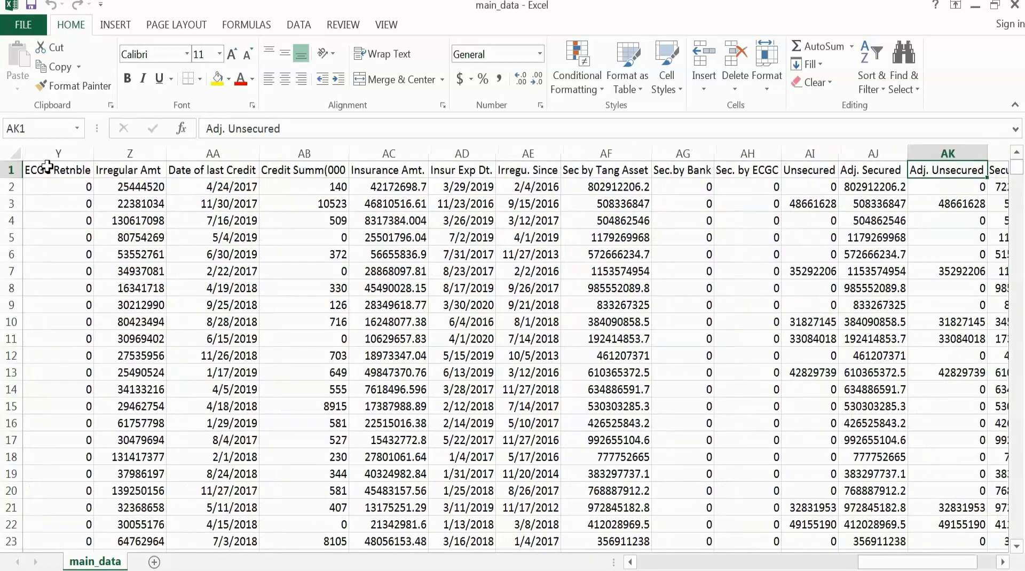
{"action": "key", "text": "Right"}
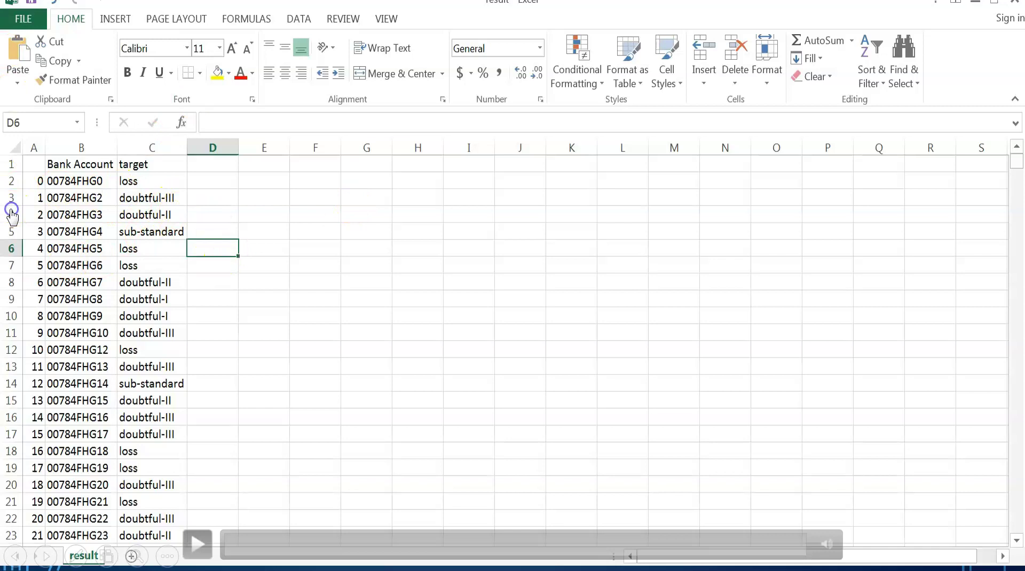
- Examine the bank accounts and their target classifications in the result workbook, starting with the first account and continuing down the list
{"action": "left_click", "coordinate": [54, 182]}
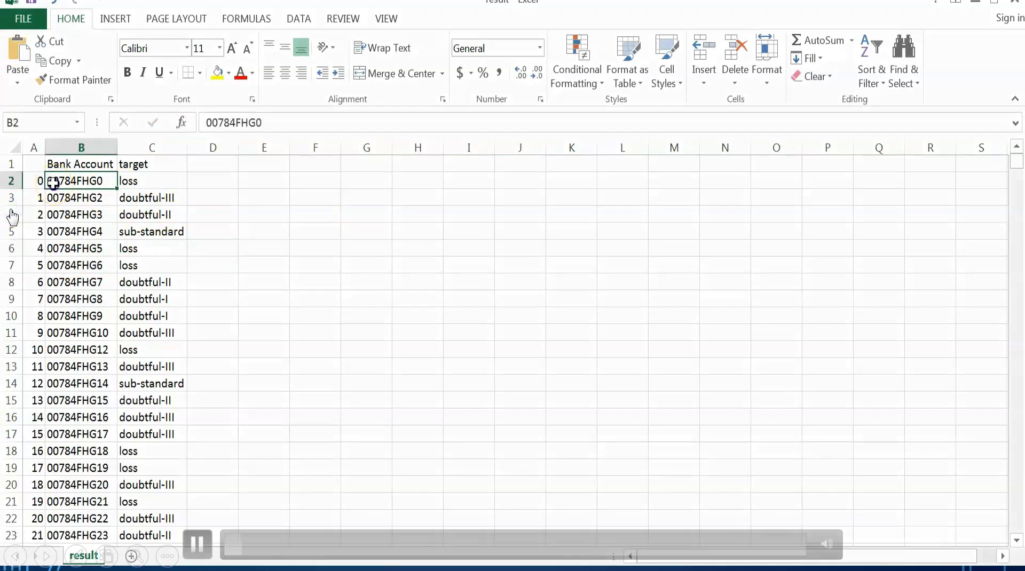
{"action": "left_click", "coordinate": [163, 178]}
{"action": "left_click_drag", "start_coordinate": [1020, 170], "coordinate": [1021, 276]}
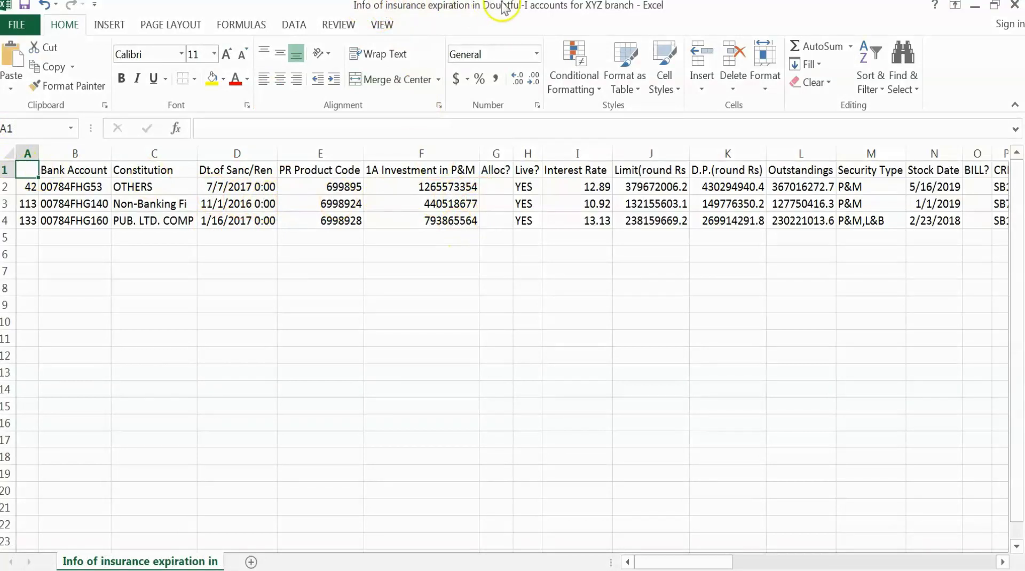
- Examine all columns of the insurance expiration workbook for Doubtful-I accounts of XYZ branch, from Constitution past Sec.by Bank
{"action": "key", "text": "Right"}
{"action": "key", "text": "Right"}
{"action": "key", "text": "Right"}
{"action": "key", "text": "Right"}
{"action": "key", "text": "Right"}
{"action": "key", "text": "Right"}
{"action": "key", "text": "Right"}
{"action": "key", "text": "Right"}
{"action": "key", "text": "Right"}
{"action": "key", "text": "Right"}
{"action": "key", "text": "Right"}
{"action": "key", "text": "Right"}
{"action": "key", "text": "Right"}
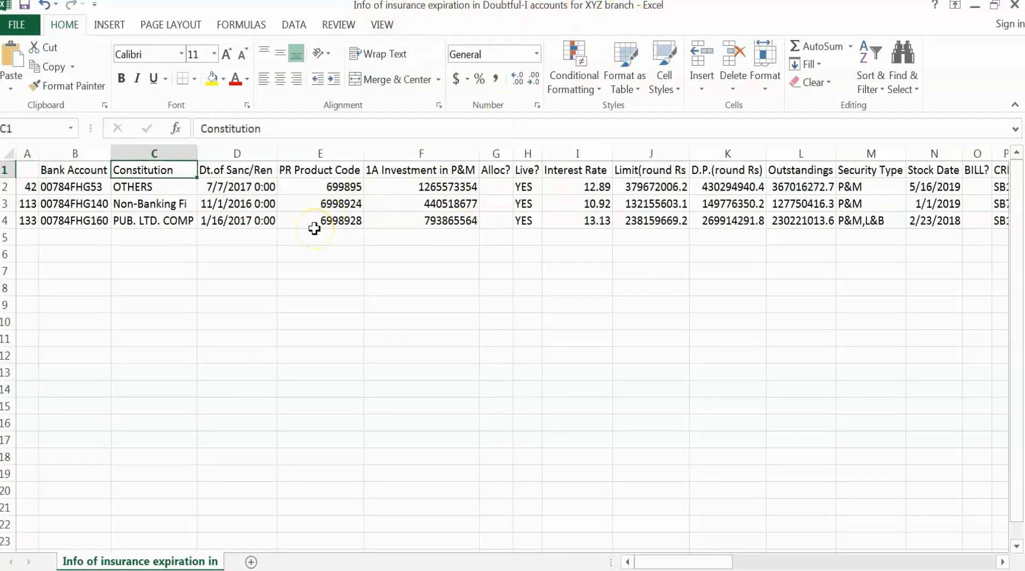
{"action": "key", "text": "Right"}
{"action": "key", "text": "Right"}
{"action": "key", "text": "Right"}
{"action": "key", "text": "Right"}
{"action": "key", "text": "Right"}
{"action": "key", "text": "Right"}
{"action": "key", "text": "Right"}
{"action": "key", "text": "Right"}
{"action": "key", "text": "Right"}
{"action": "key", "text": "Right"}
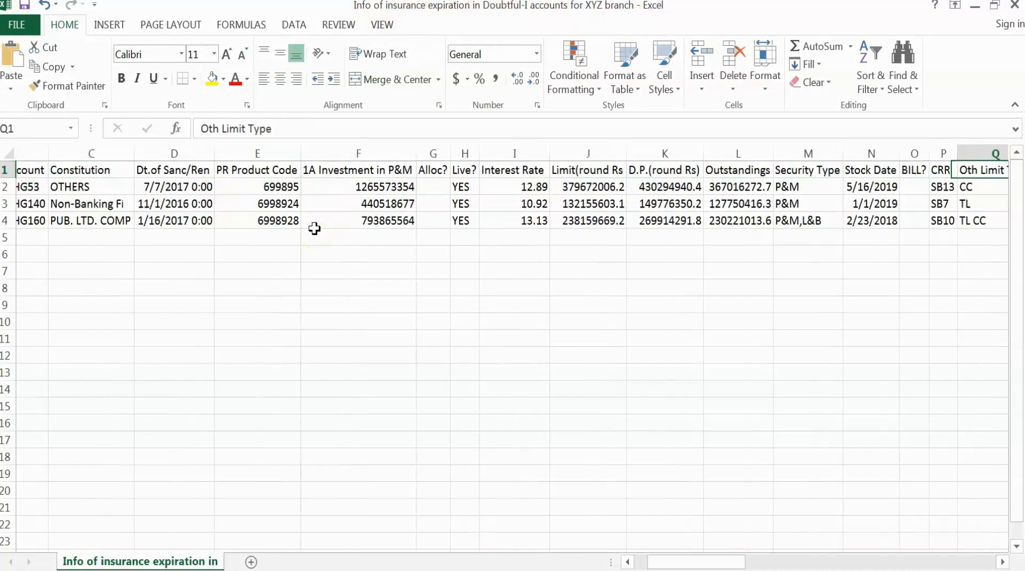
{"action": "key", "text": "Right"}
{"action": "key", "text": "Right"}
{"action": "key", "text": "Right"}
{"action": "key", "text": "Right"}
{"action": "key", "text": "Right"}
{"action": "key", "text": "Right"}
{"action": "key", "text": "Right"}
{"action": "key", "text": "Right"}
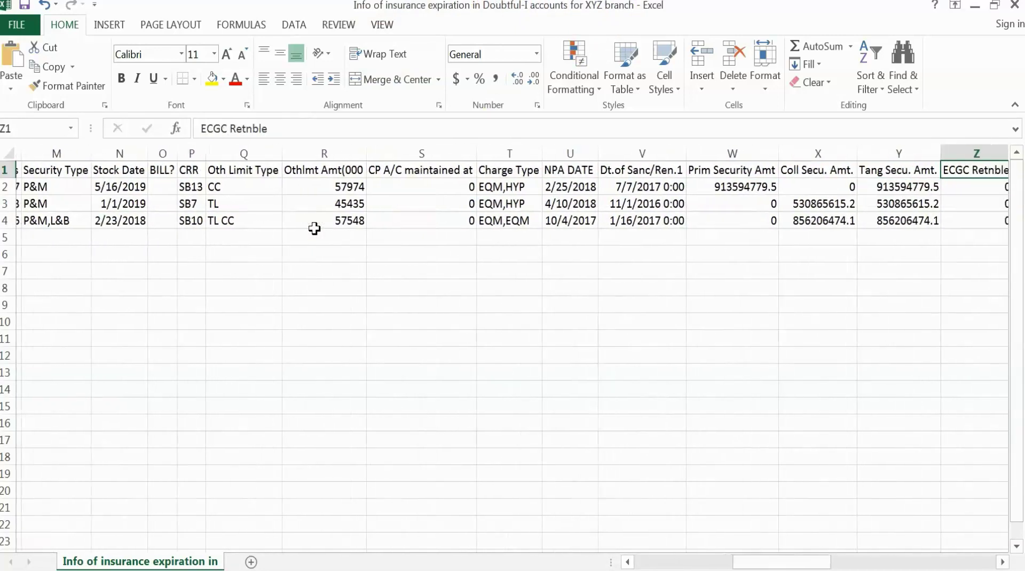
{"action": "key", "text": "Right"}
{"action": "key", "text": "Right"}
{"action": "key", "text": "Right"}
{"action": "key", "text": "Right"}
{"action": "key", "text": "Right"}
{"action": "key", "text": "Right"}
{"action": "key", "text": "Right"}
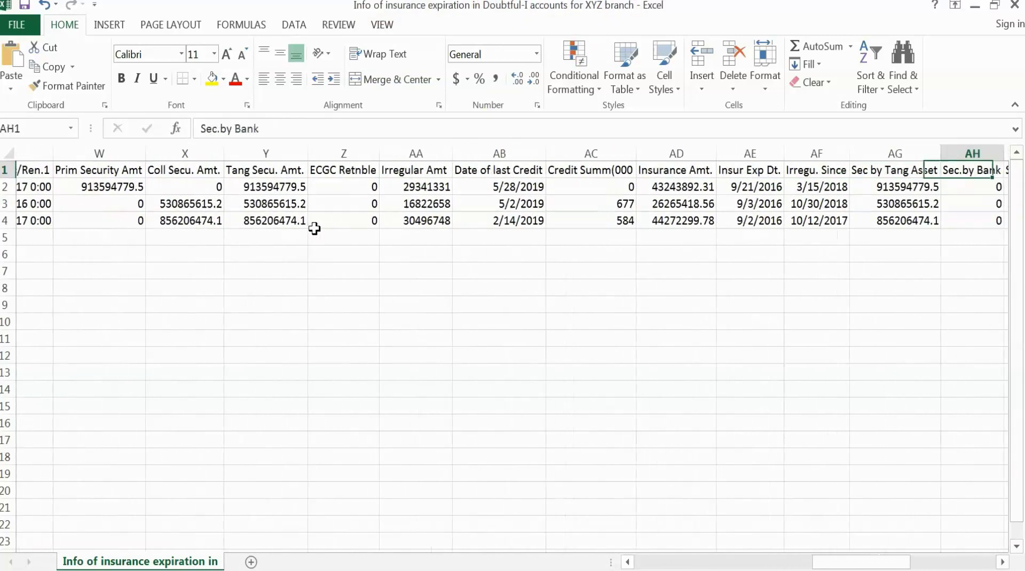
{"action": "key", "text": "Right"}
{"action": "key", "text": "Right"}
{"action": "key", "text": "Right"}
{"action": "key", "text": "Right"}
{"action": "key", "text": "Right"}
{"action": "key", "text": "Right"}
{"action": "key", "text": "Right"}
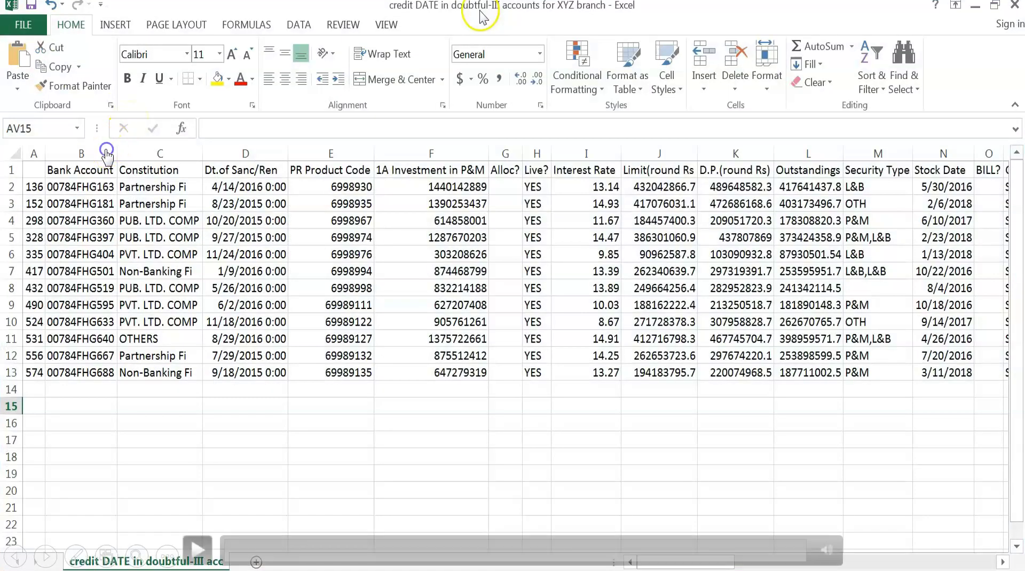
{"action": "left_click", "coordinate": [106, 154]}
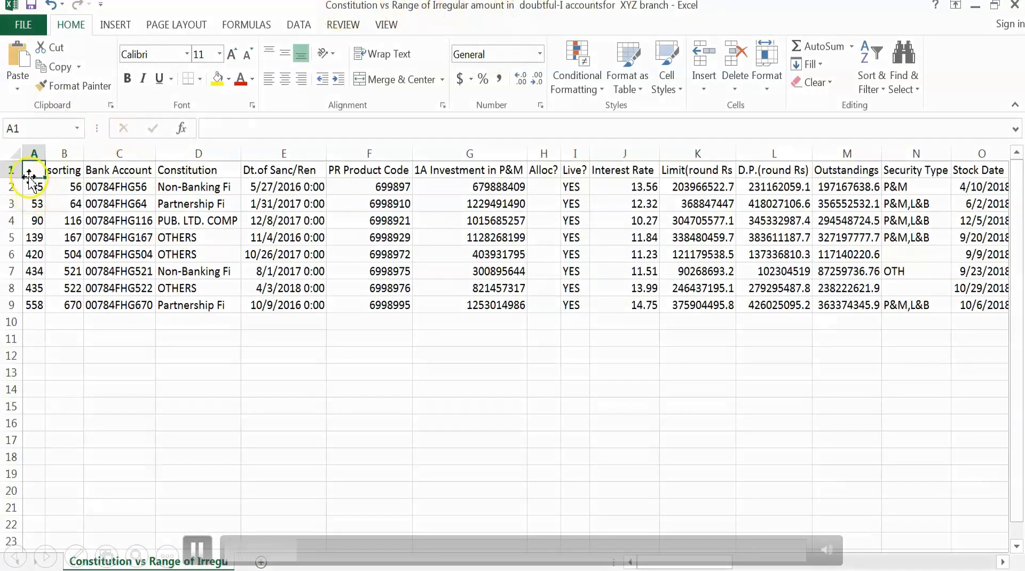
- Examine the Constitution vs Range of Irregular amount workbook for doubtful-I accounts, going through the headers to the Irregular Amt column
{"action": "key", "text": "Right"}
{"action": "key", "text": "Right"}
{"action": "key", "text": "Right"}
{"action": "key", "text": "Right"}
{"action": "key", "text": "Right"}
{"action": "key", "text": "Right"}
{"action": "key", "text": "Right"}
{"action": "key", "text": "Right"}
{"action": "key", "text": "Right"}
{"action": "key", "text": "Right"}
{"action": "key", "text": "Right"}
{"action": "key", "text": "Right"}
{"action": "key", "text": "Right"}
{"action": "key", "text": "Right"}
{"action": "key", "text": "Right"}
{"action": "key", "text": "Right"}
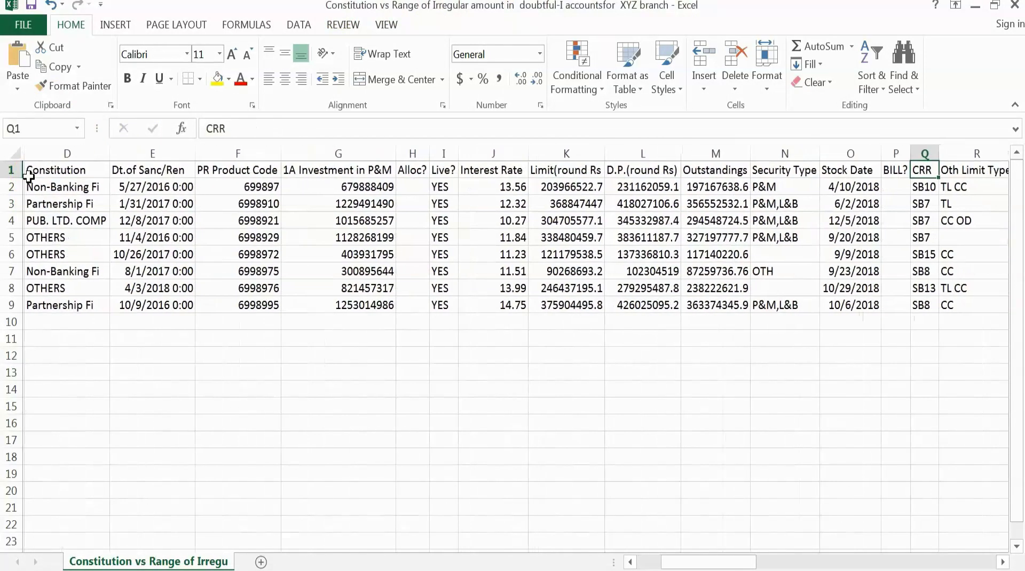
{"action": "key", "text": "Right"}
{"action": "key", "text": "Right"}
{"action": "key", "text": "Right"}
{"action": "key", "text": "Right"}
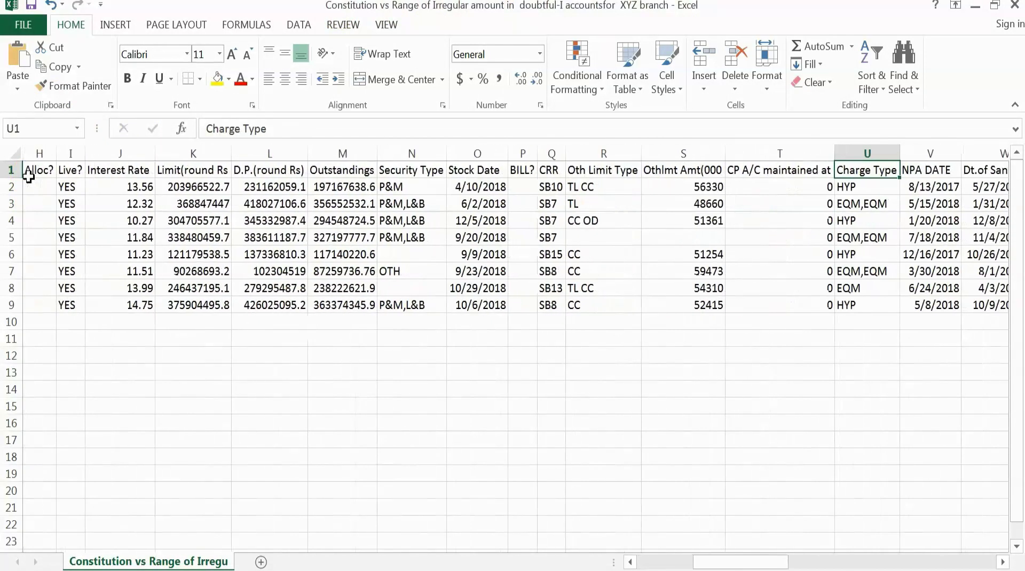
{"action": "key", "text": "Right"}
{"action": "key", "text": "Right"}
{"action": "key", "text": "Right"}
{"action": "key", "text": "Right"}
{"action": "key", "text": "Right"}
{"action": "key", "text": "Right"}
{"action": "key", "text": "Right"}
{"action": "key", "text": "Right"}
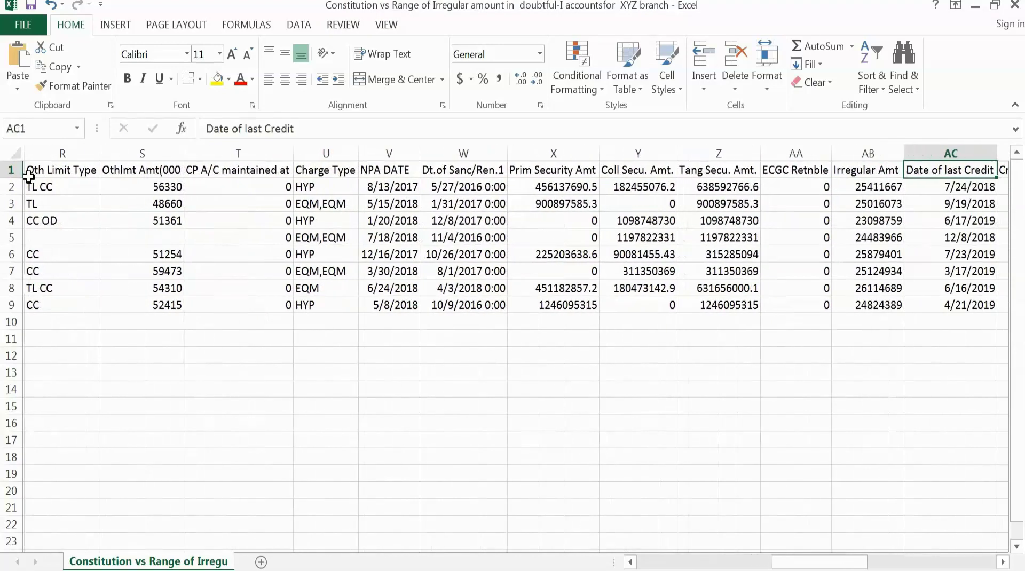
{"action": "key", "text": "Left"}
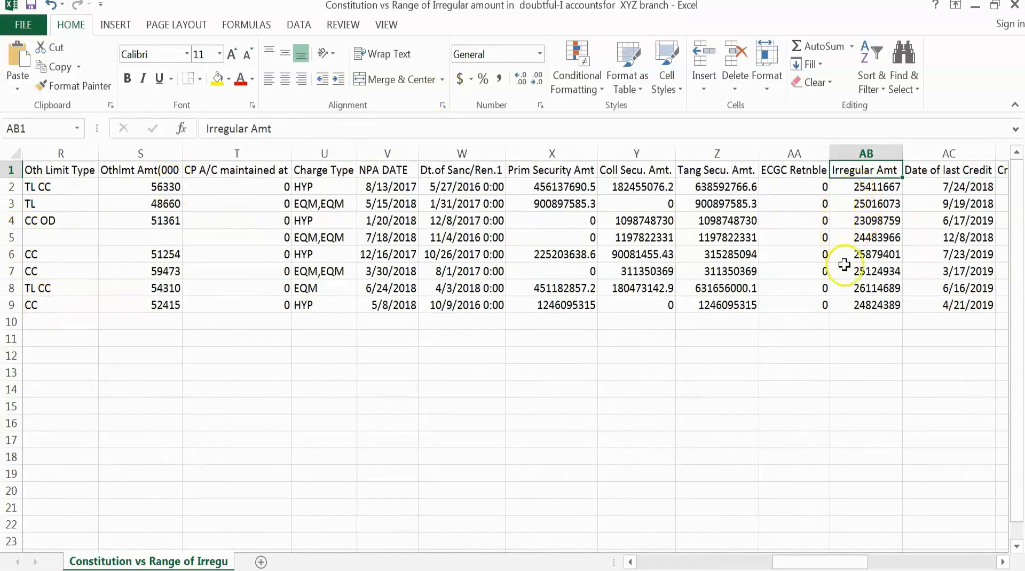
- Examine the columns following Irregular Amt, including the date of last credit, credit summation and insurance amount
{"action": "key", "text": "Right"}
{"action": "key", "text": "Right"}
{"action": "key", "text": "Right"}
{"action": "key", "text": "Right"}
{"action": "key", "text": "Right"}
{"action": "key", "text": "Right"}
{"action": "key", "text": "Right"}
{"action": "key", "text": "Right"}
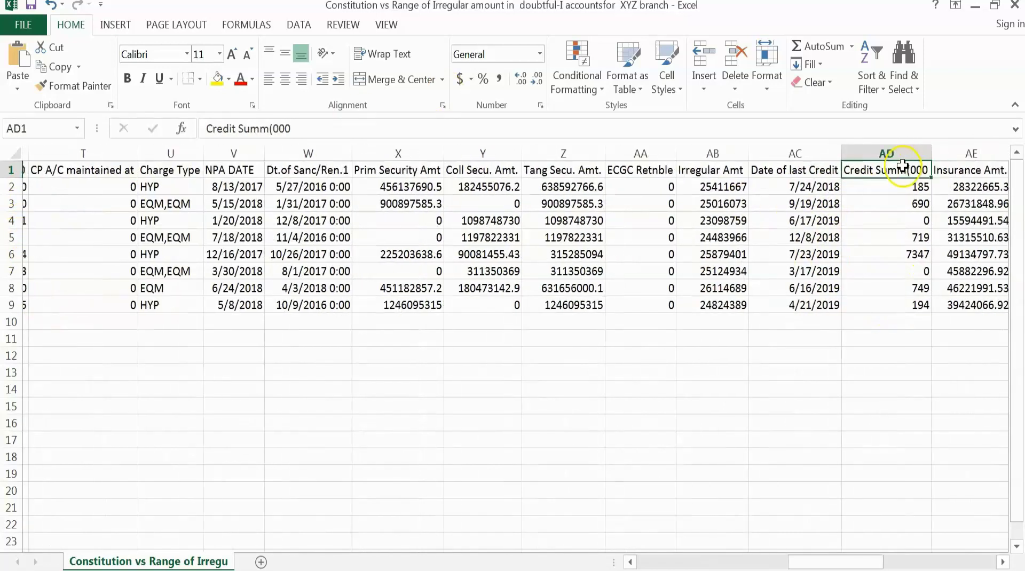
{"action": "key", "text": "Right"}
{"action": "key", "text": "Right"}
{"action": "key", "text": "Right"}
{"action": "key", "text": "Right"}
{"action": "key", "text": "Right"}
{"action": "key", "text": "Right"}
{"action": "key", "text": "Right"}
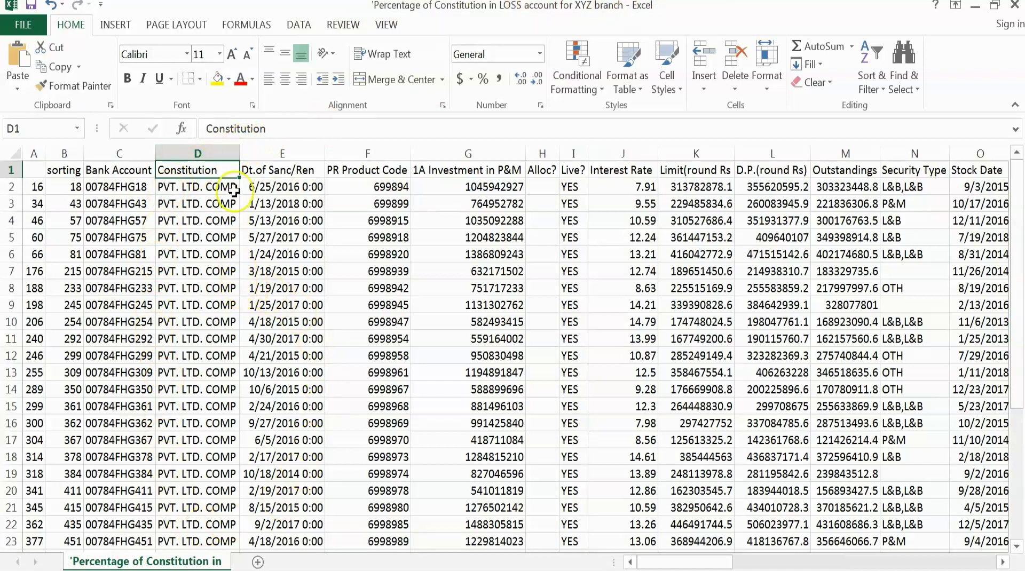
- Examine the Percentage of Constitution workbook for LOSS accounts of XYZ branch, from the Outstandings column across to Irregu. Since
{"action": "left_click", "coordinate": [841, 168]}
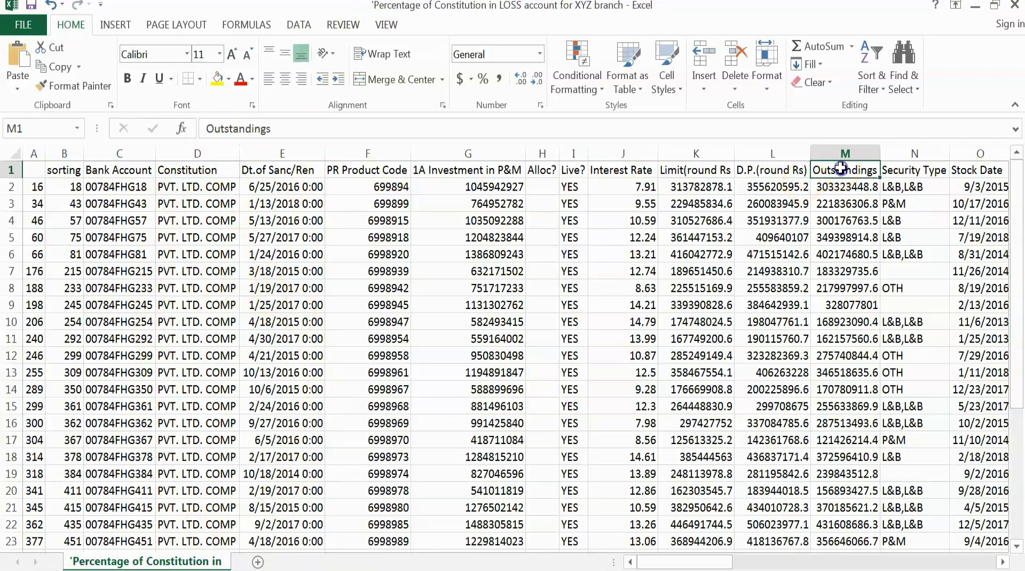
{"action": "key", "text": "Right"}
{"action": "key", "text": "Right"}
{"action": "key", "text": "Right"}
{"action": "key", "text": "Right"}
{"action": "key", "text": "Right"}
{"action": "key", "text": "Right"}
{"action": "key", "text": "Right"}
{"action": "key", "text": "Right"}
{"action": "key", "text": "Right"}
{"action": "key", "text": "Right"}
{"action": "key", "text": "Right"}
{"action": "key", "text": "Right"}
{"action": "key", "text": "Right"}
{"action": "key", "text": "Right"}
{"action": "key", "text": "Right"}
{"action": "key", "text": "Right"}
{"action": "key", "text": "Right"}
{"action": "key", "text": "Right"}
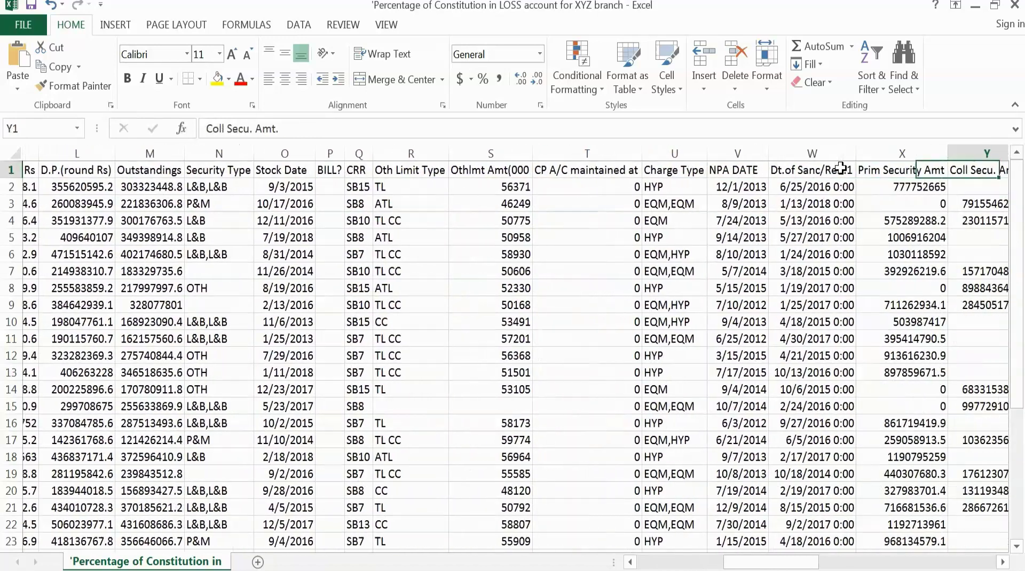
{"action": "key", "text": "Right"}
{"action": "key", "text": "Right"}
{"action": "key", "text": "Right"}
{"action": "key", "text": "Right"}
{"action": "key", "text": "Right"}
{"action": "key", "text": "Right"}
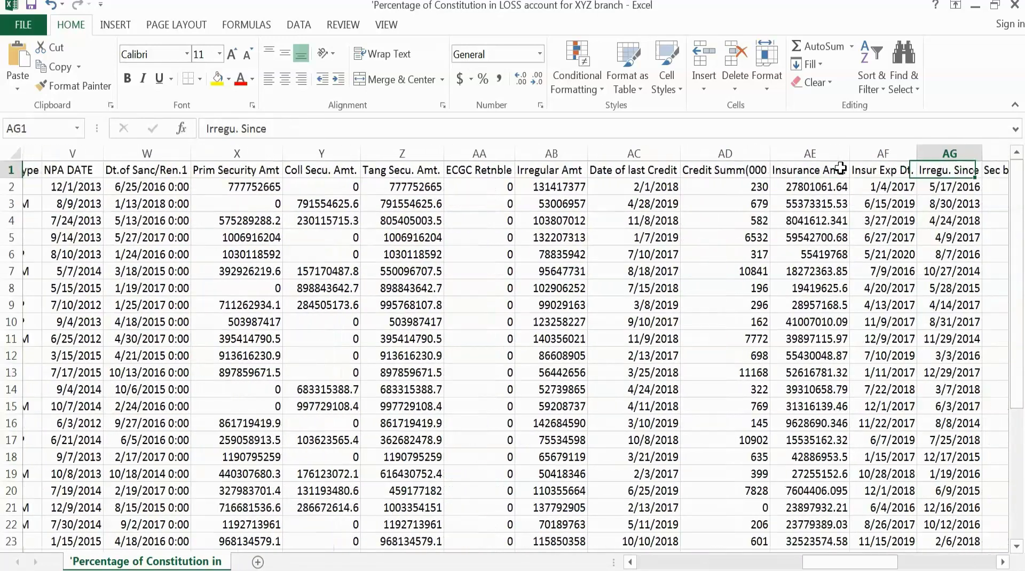
- Examine the security columns following Irregu. Since in the LOSS accounts workbook, from Sec by Tang Asset through Adj. Unsecured
{"action": "key", "text": "Right"}
{"action": "key", "text": "Right"}
{"action": "key", "text": "Right"}
{"action": "key", "text": "Right"}
{"action": "key", "text": "Right"}
{"action": "key", "text": "Right"}
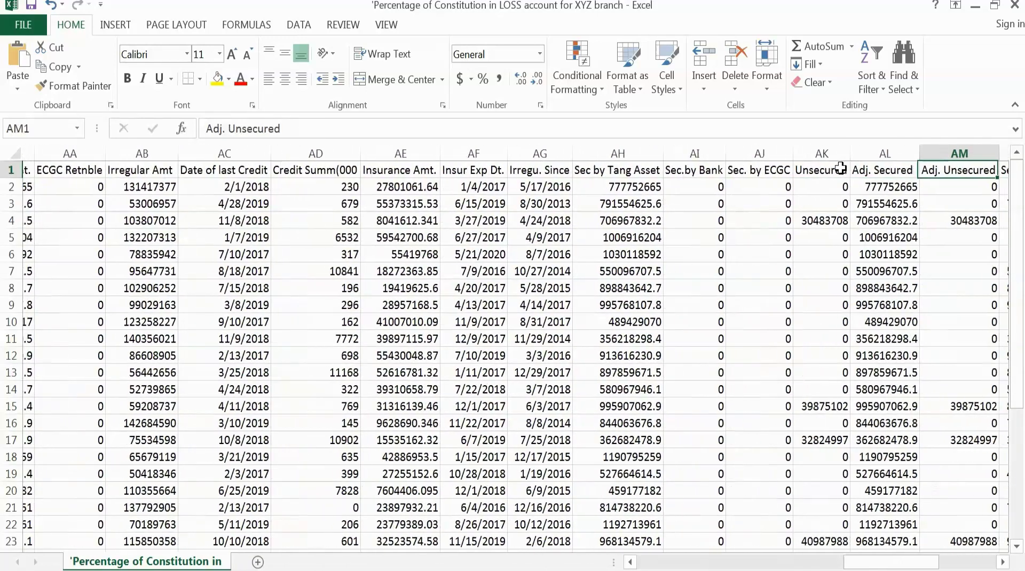